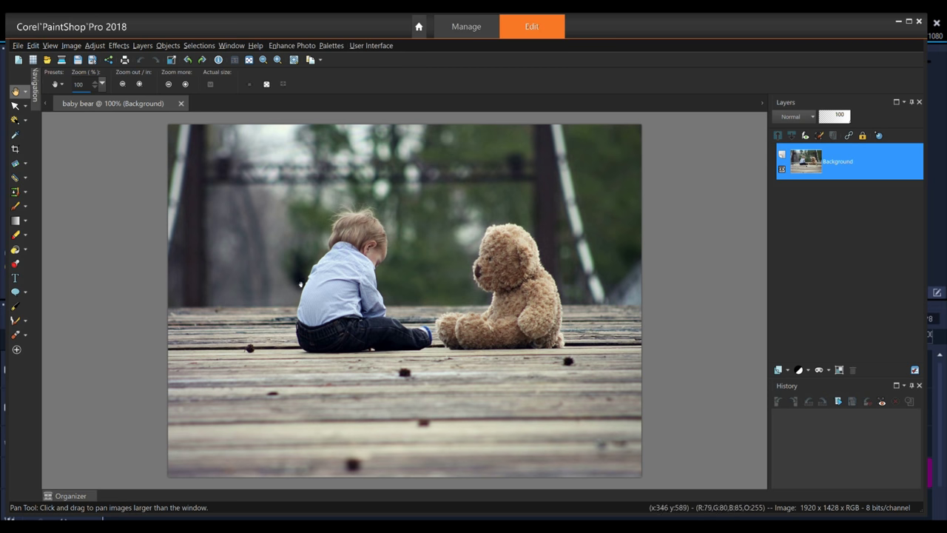
Draw a large white Heart preset shape across the baby and bear photo and nudge it into place.
left_click(15, 292)
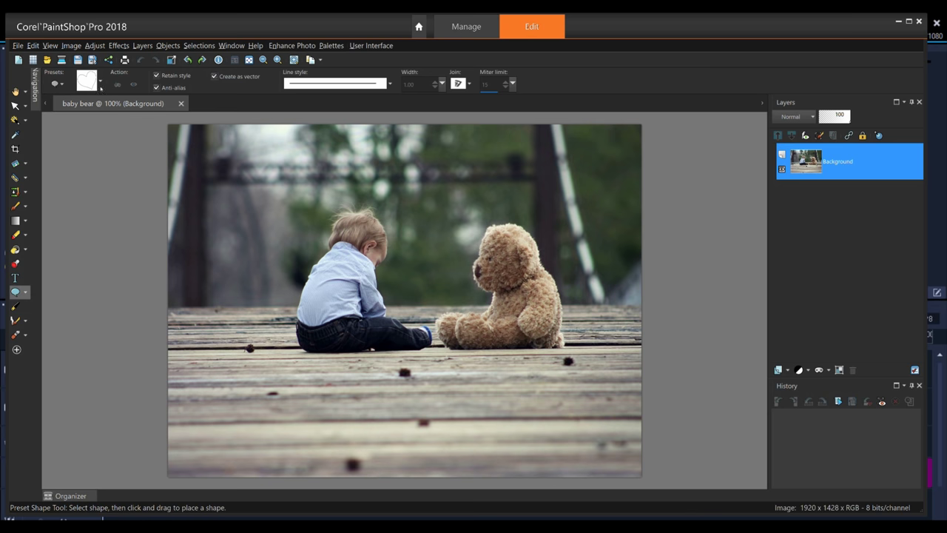
left_click(101, 86)
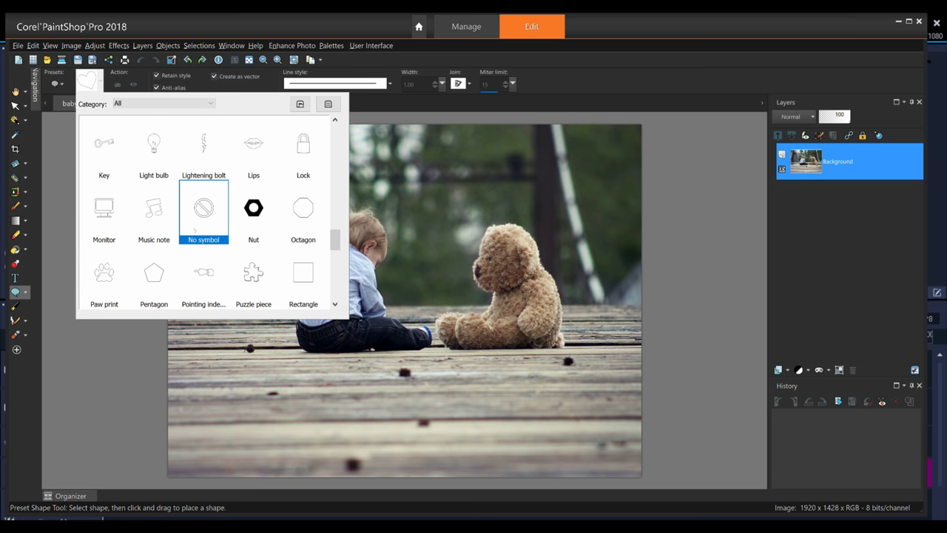
scroll(195, 229, "up", 1)
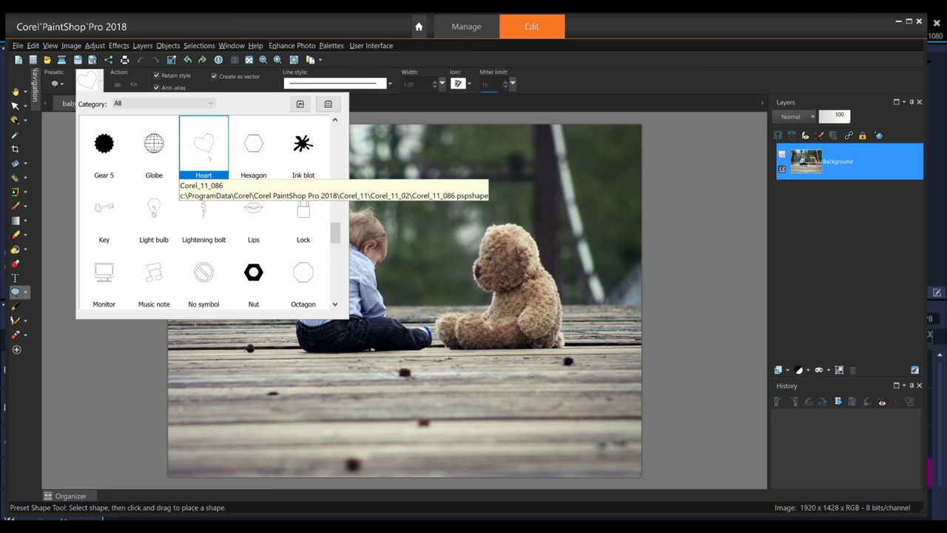
left_click(208, 157)
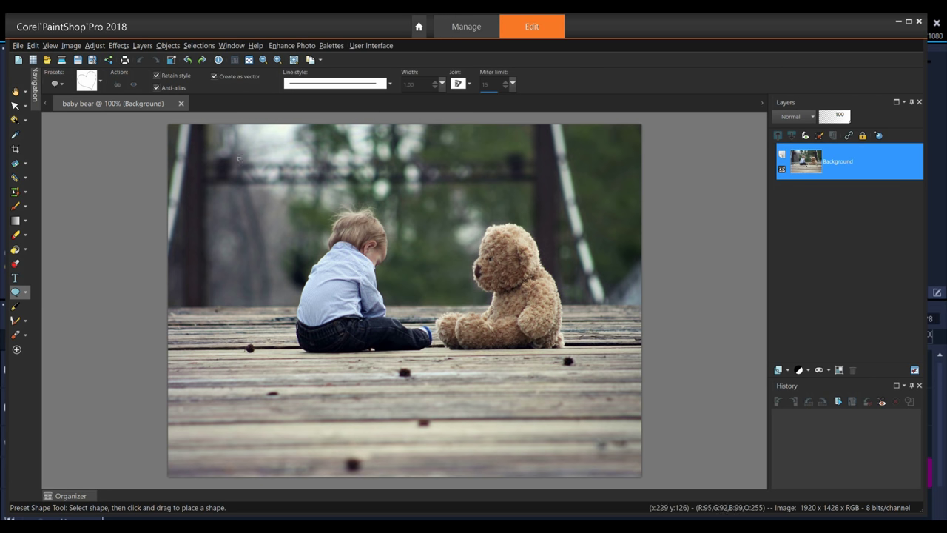
left_click_drag(249, 129, 594, 478)
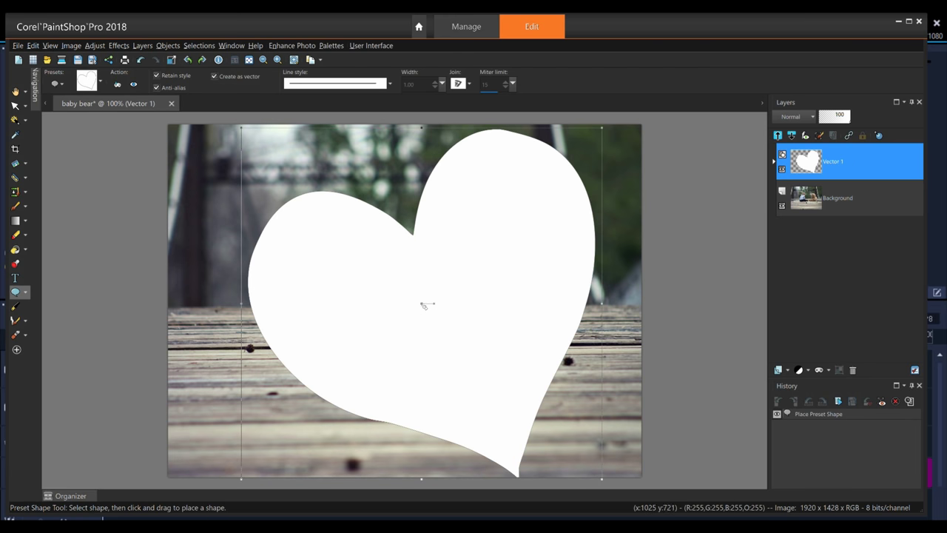
mouse_move(423, 303)
left_mouse_down()
mouse_move(415, 296)
mouse_move(419, 304)
left_mouse_up()
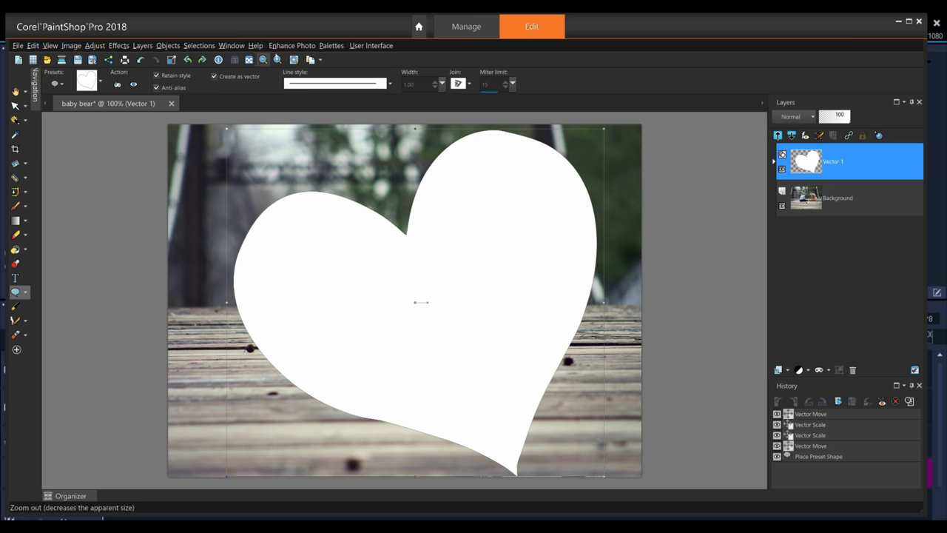
Turn the heart into a selection, promote it from Background to a layer, then hide Background and Vector 1.
left_click(213, 46)
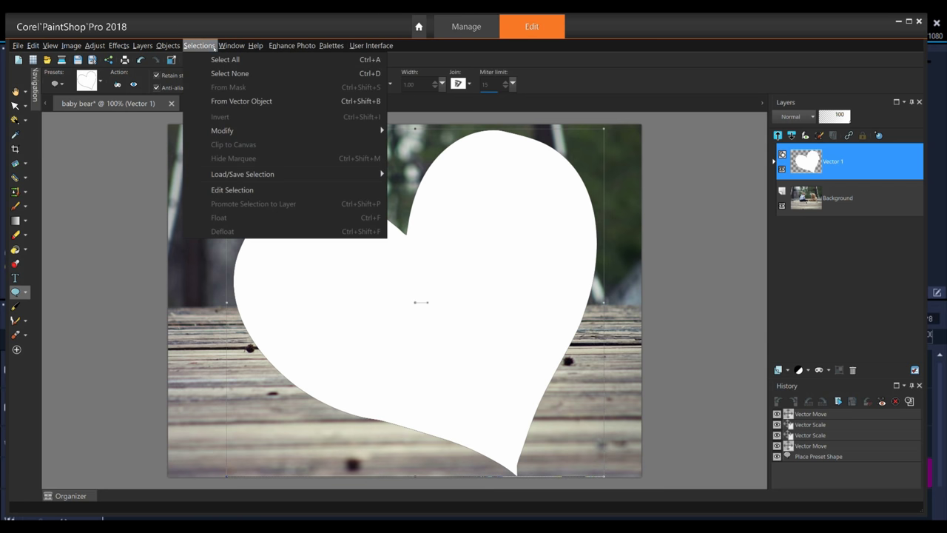
left_click(226, 101)
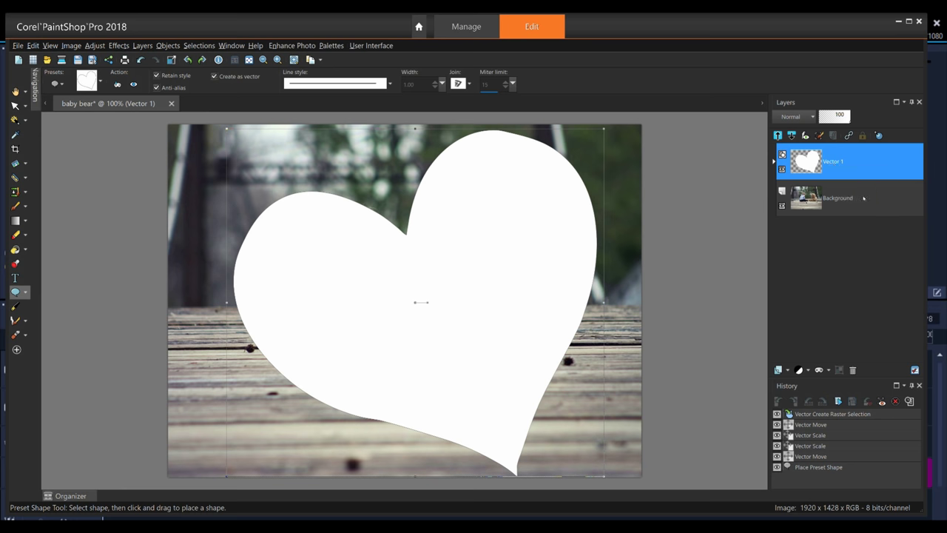
left_click(863, 198)
right_click(864, 199)
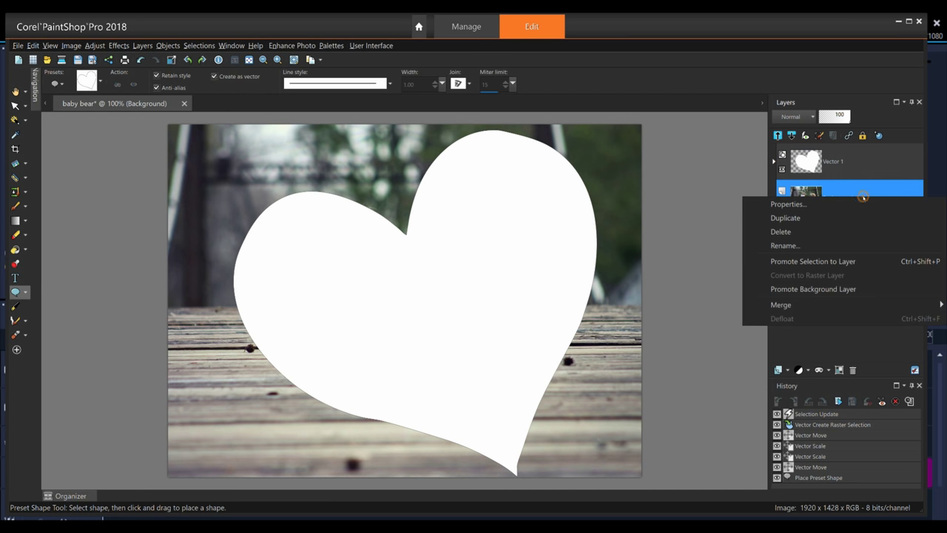
left_click(850, 262)
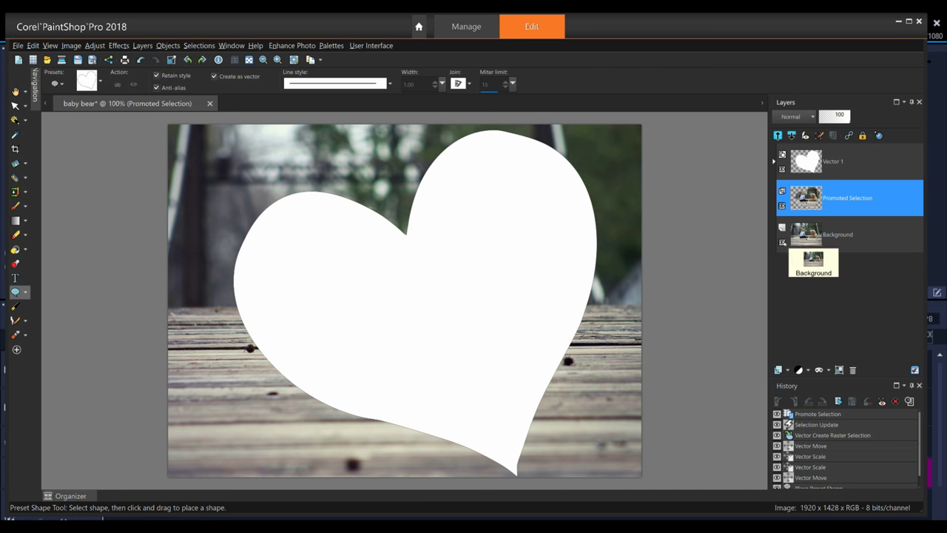
left_click(783, 242)
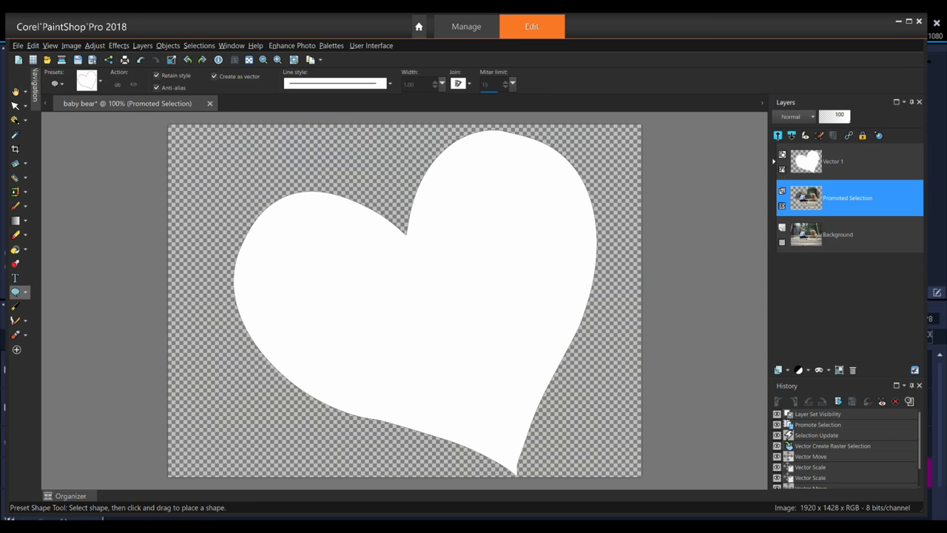
left_click(782, 168)
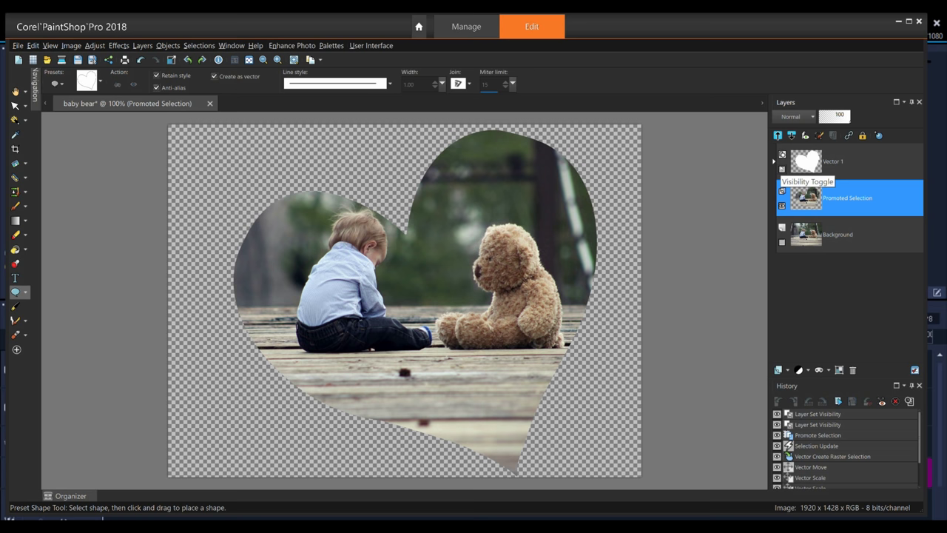
Export the heart cutout through PNG Optimizer using existing layer transparency, saving it as baby bear.
left_click(18, 46)
mouse_move(50, 302)
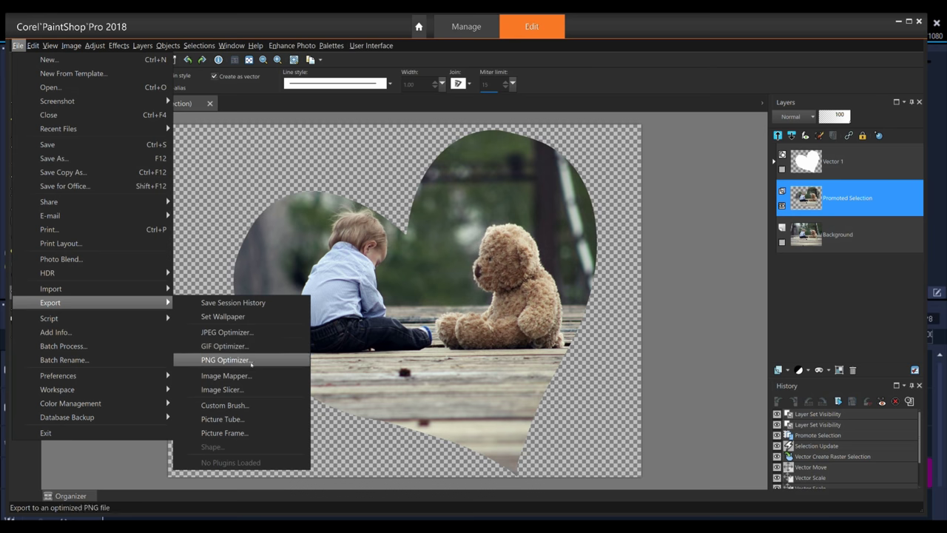
left_click(226, 359)
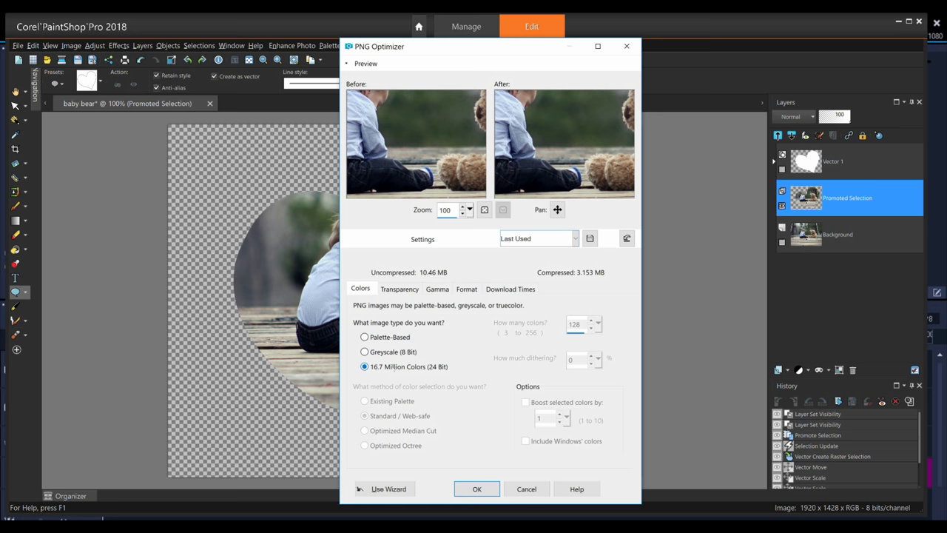
left_click(399, 288)
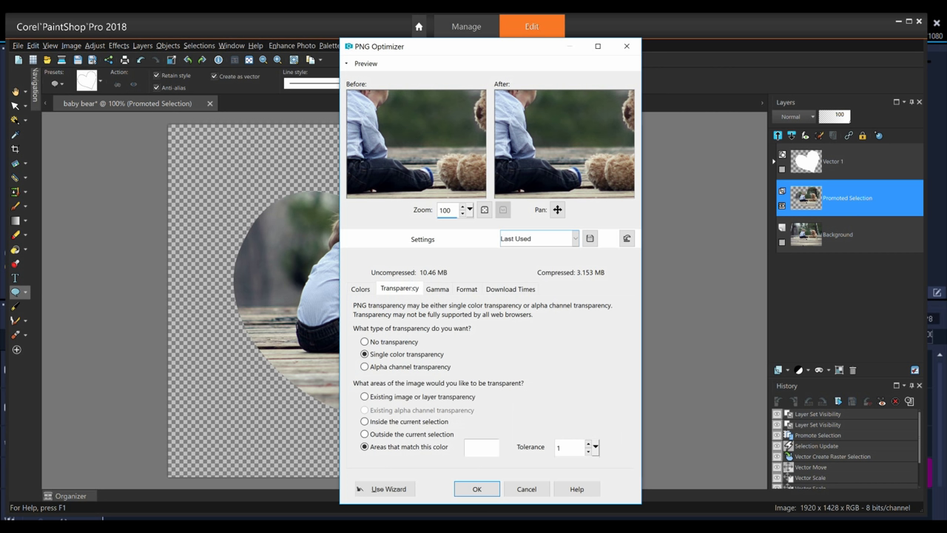
left_click(356, 396)
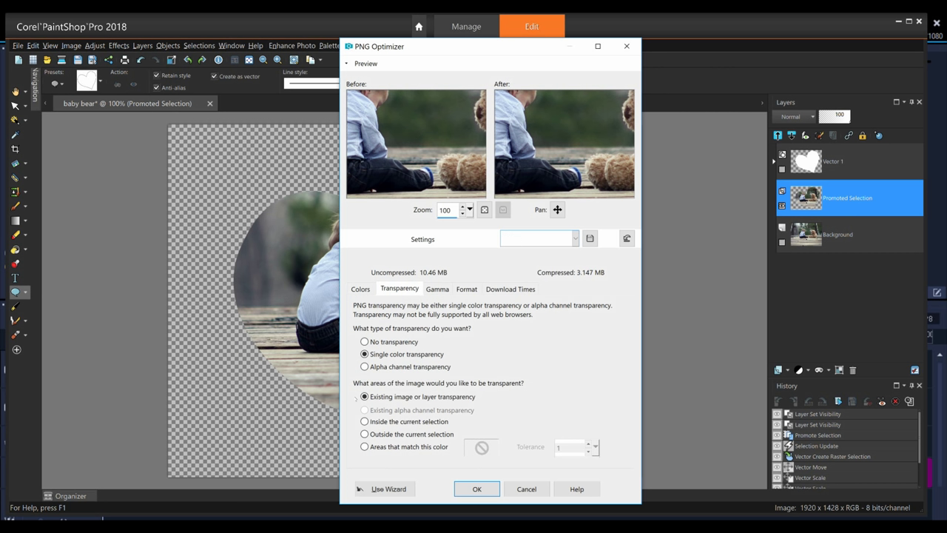
left_click(477, 489)
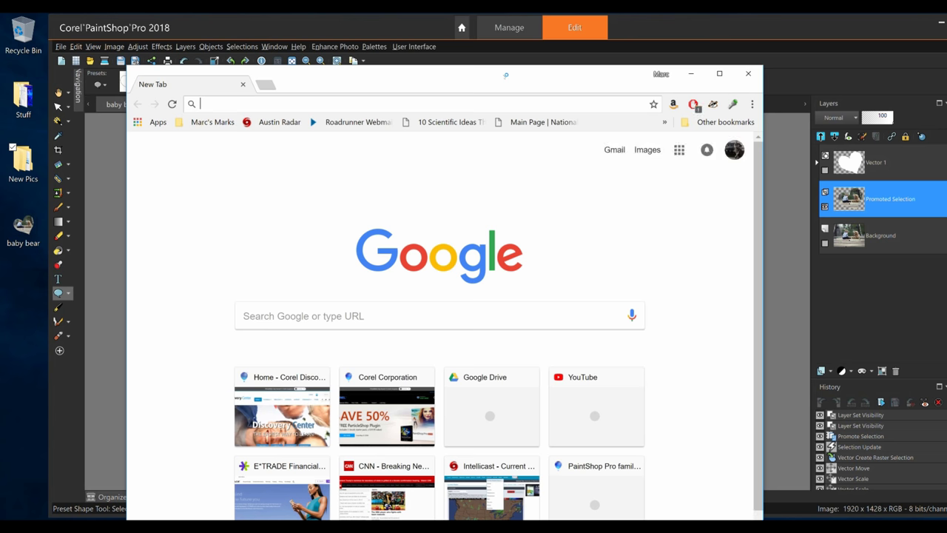
Open baby bear.png in Chrome and move the browser window up slightly.
left_click_drag(22, 230, 289, 227)
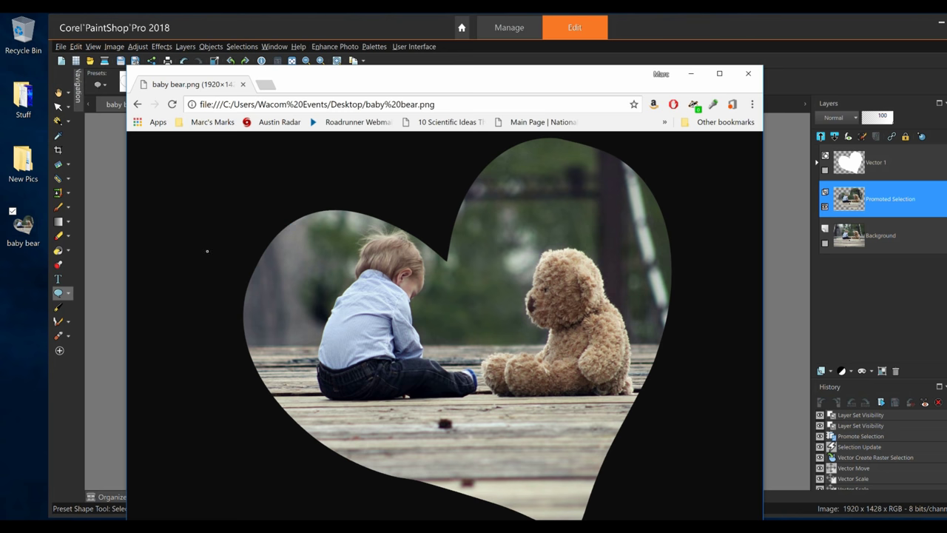
left_click_drag(418, 74, 409, 27)
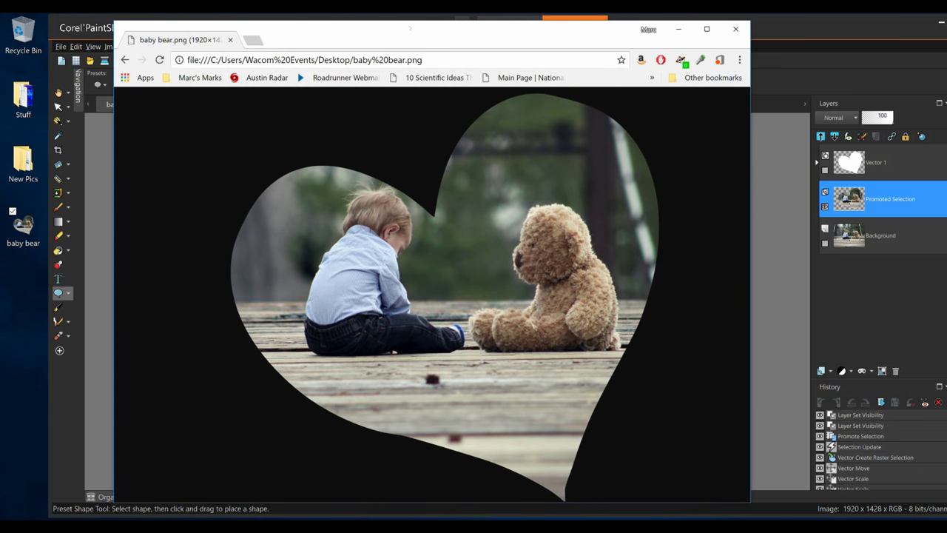
Back in PaintShop Pro, draw a new heart over the photo, preview it as a mask, and position it.
left_click(679, 30)
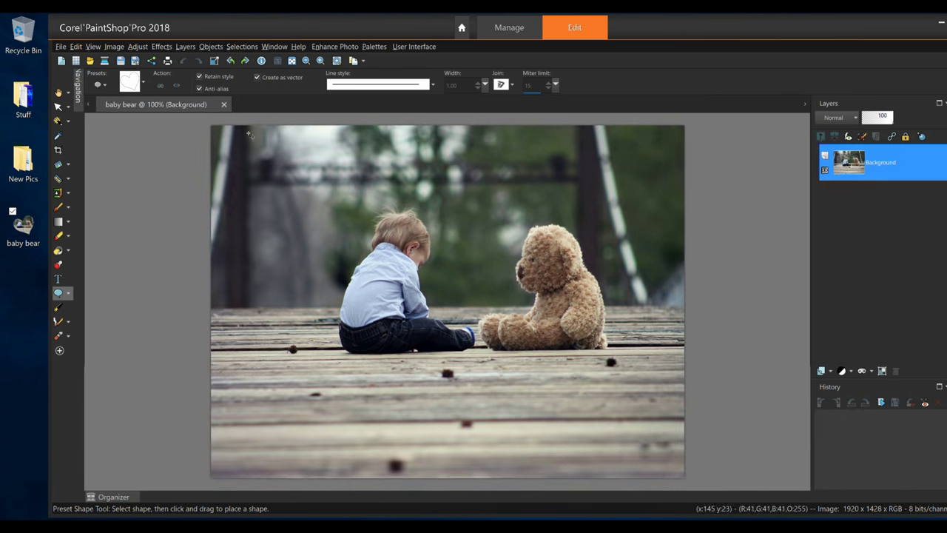
left_click_drag(247, 130, 670, 471)
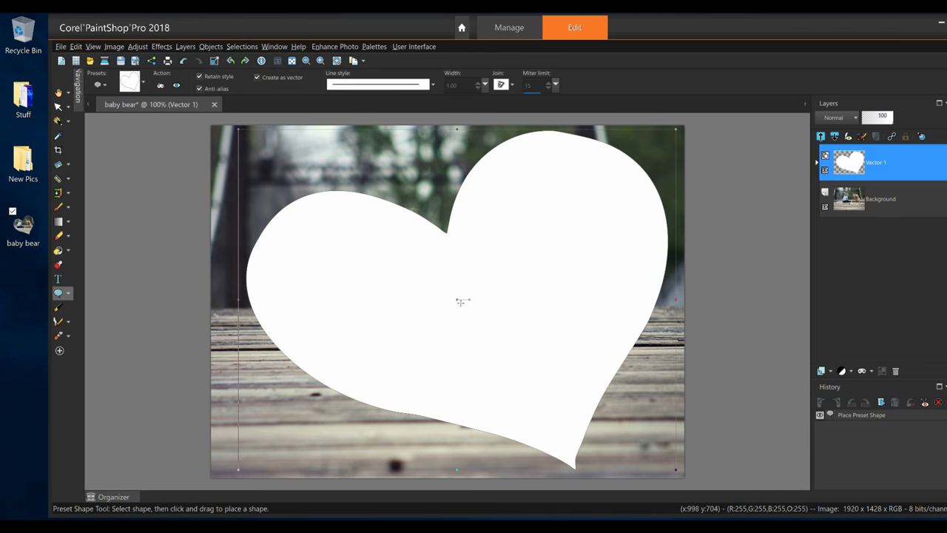
left_click(458, 301)
left_click_drag(459, 301, 457, 299)
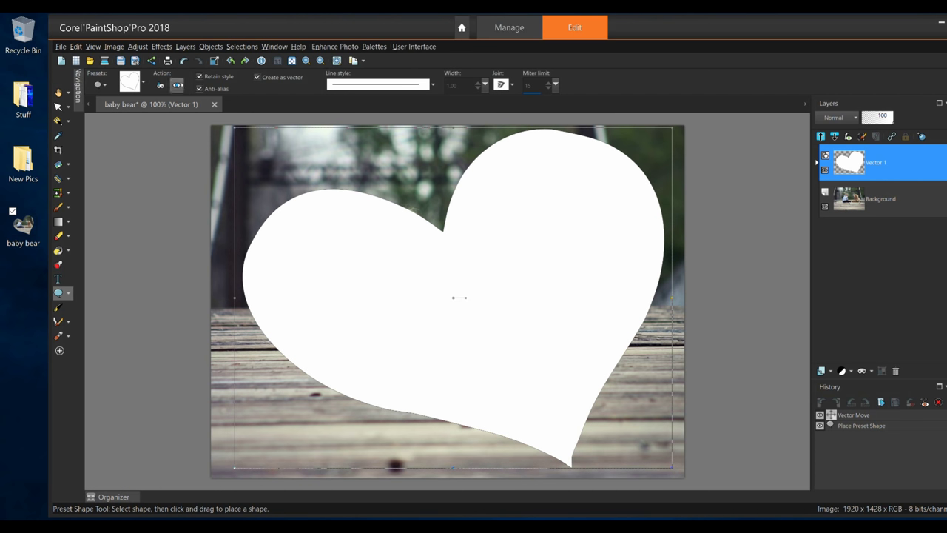
left_click(178, 86)
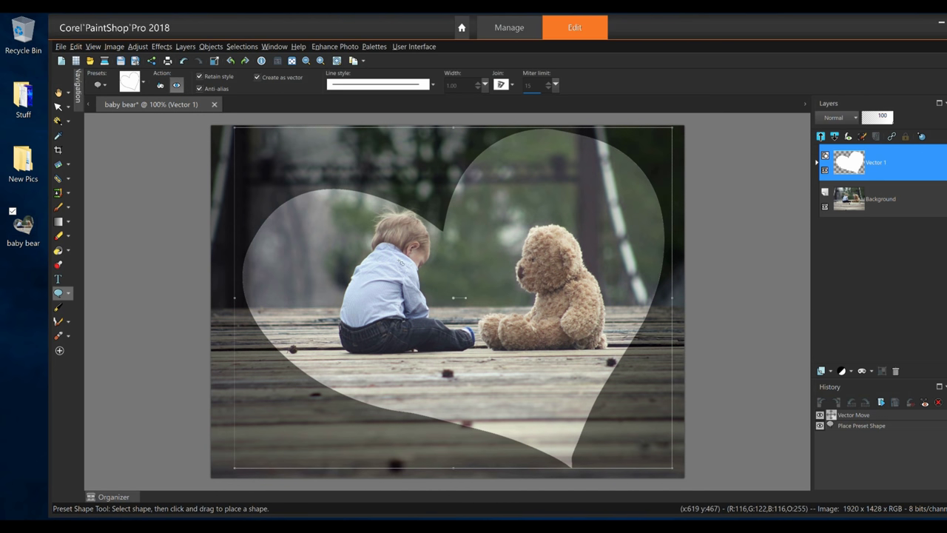
left_click_drag(457, 300, 468, 293)
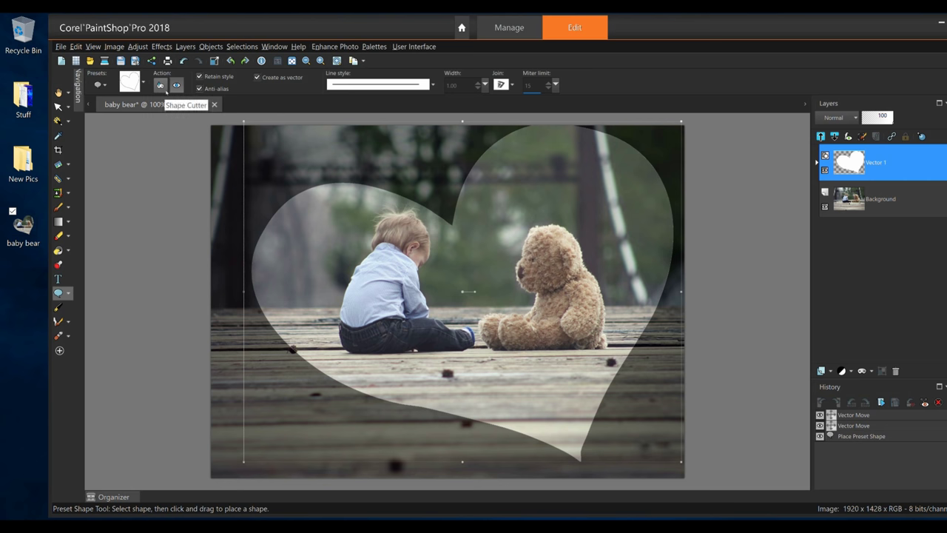
Cut the heart-framed baby and bear into a new image with Shape Cutter.
left_click(161, 86)
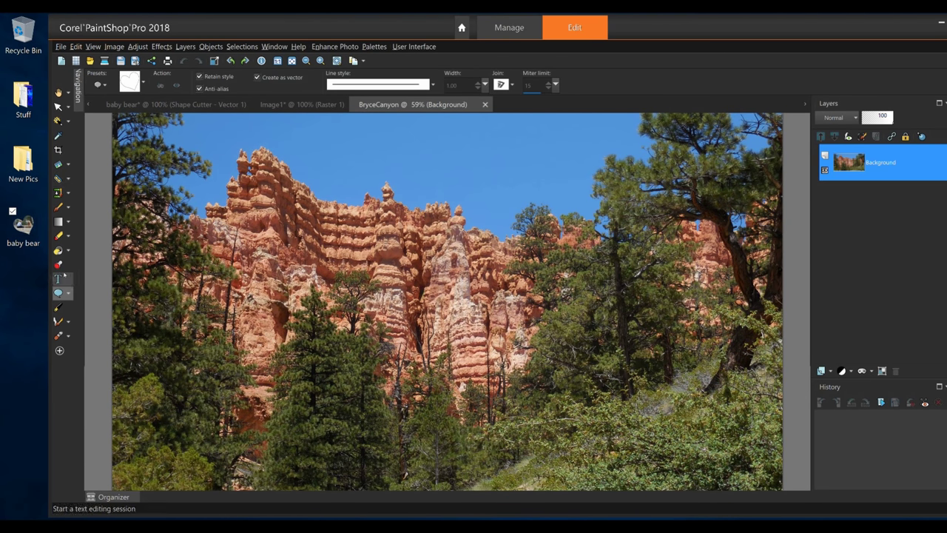
Add black UTAH text, move it lower, and stretch the letters taller over the canyon photo.
left_click(58, 278)
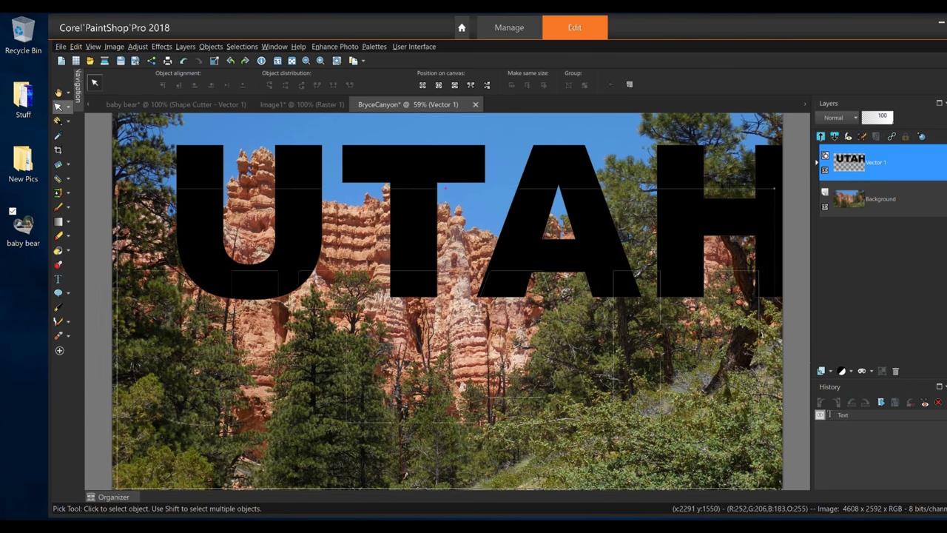
left_click_drag(444, 222, 403, 352)
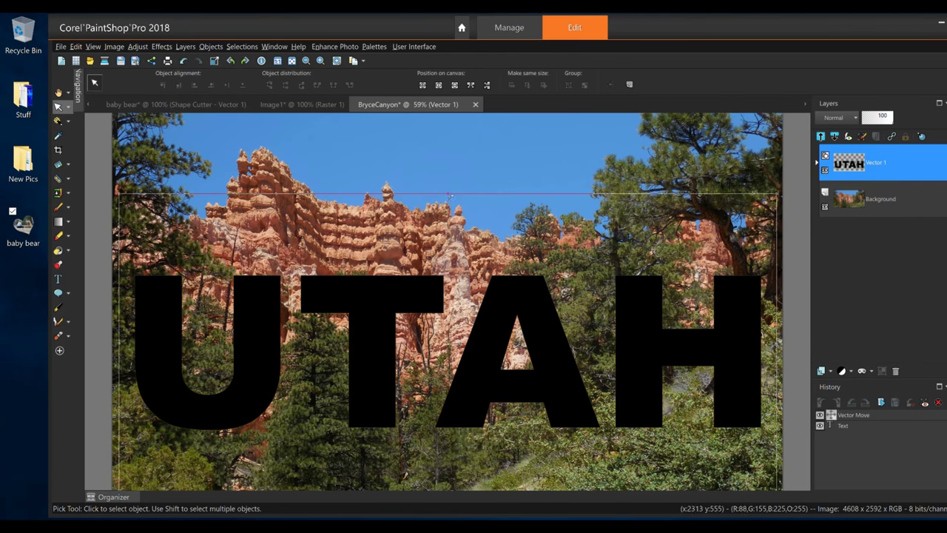
left_click(451, 174)
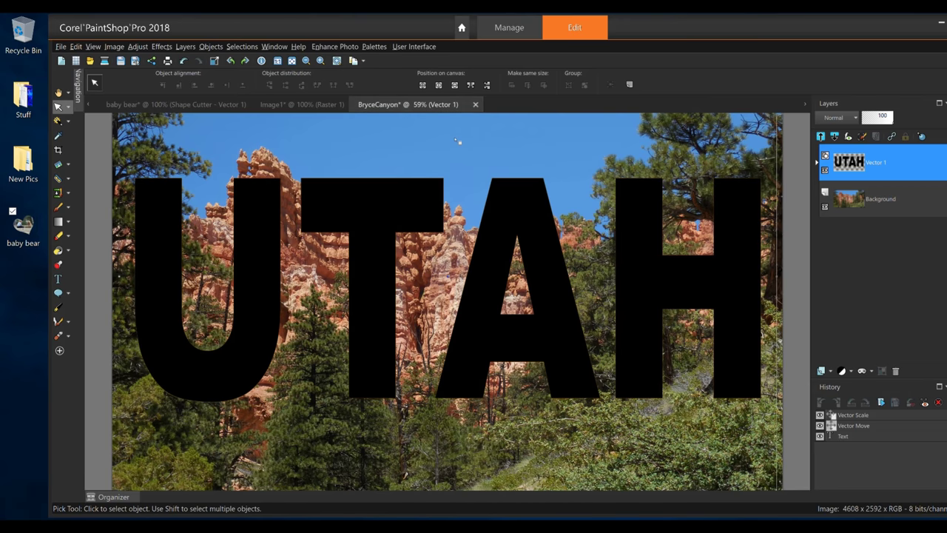
scroll(470, 285, "down", 1)
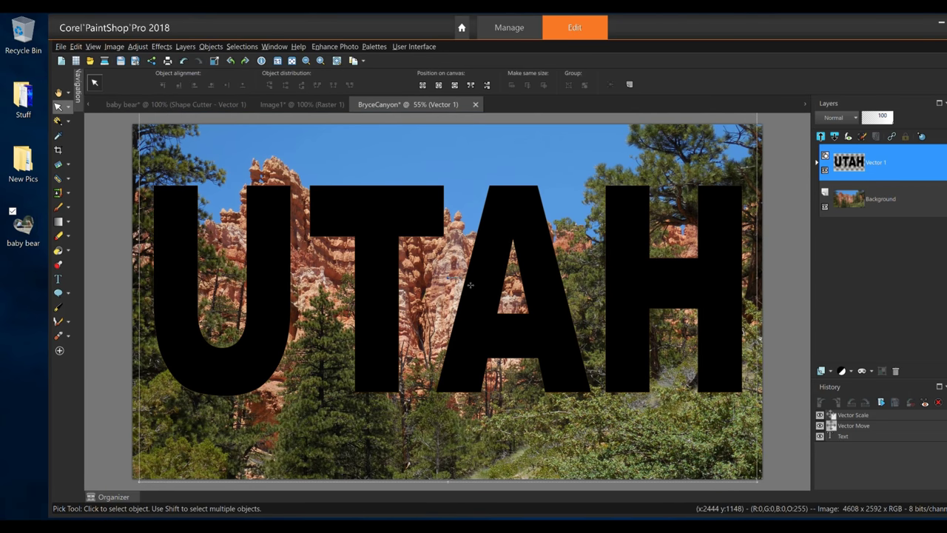
scroll(470, 284, "down", 1)
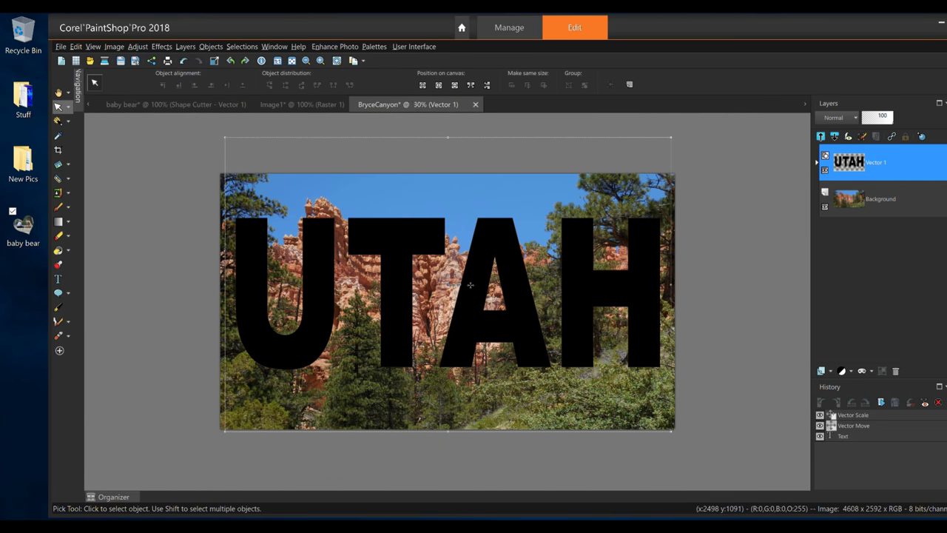
scroll(470, 285, "down", 1)
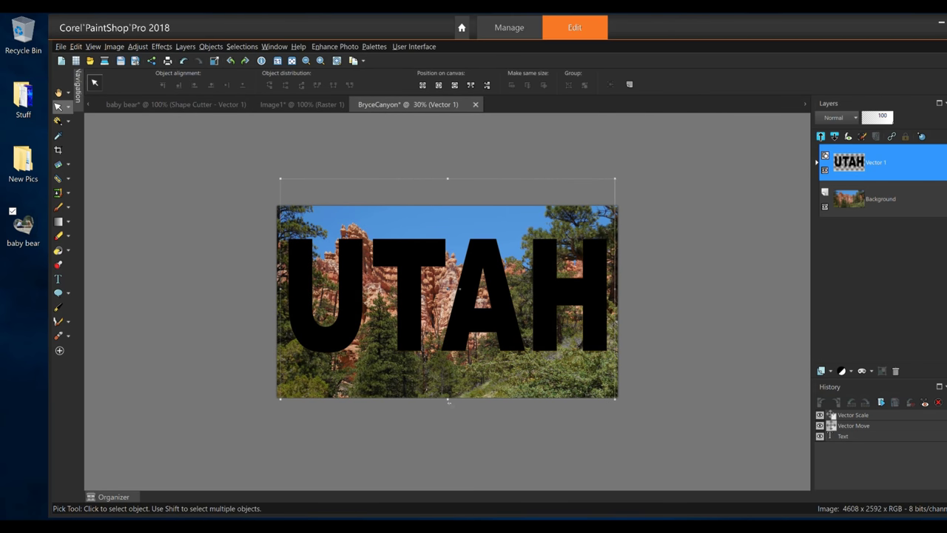
left_click_drag(447, 400, 455, 440)
left_click_drag(447, 179, 448, 151)
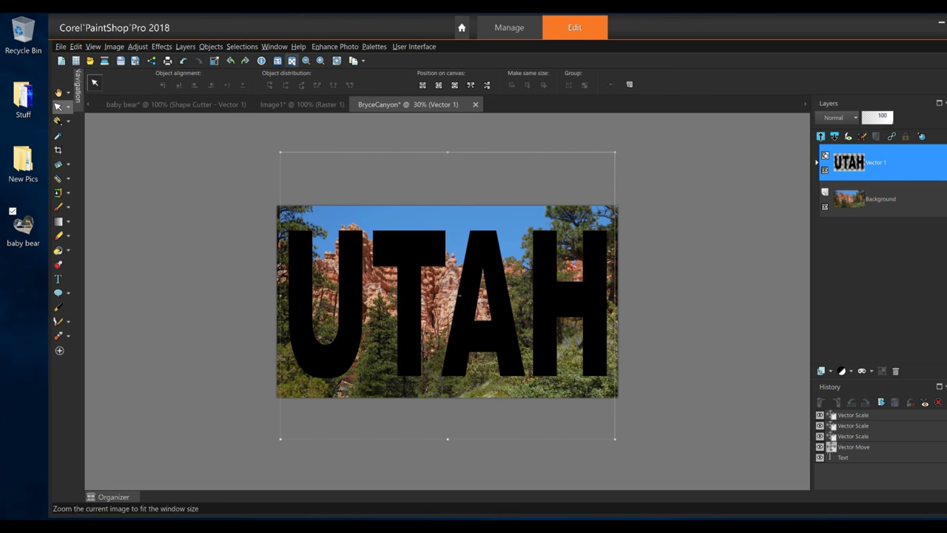
Fit the image to the window, preview UTAH as a cutter, nudge it up, and cut a new image.
left_click(291, 60)
key("t")
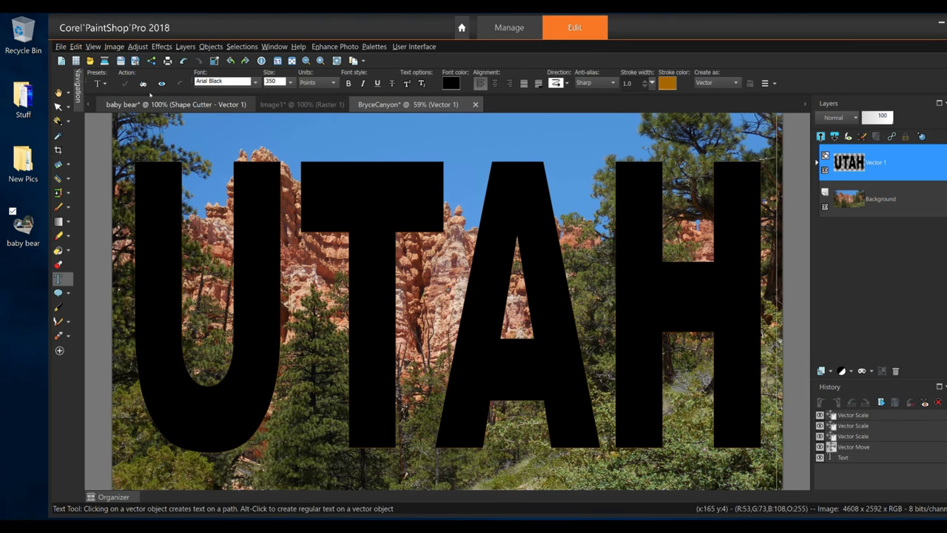
left_click(162, 84)
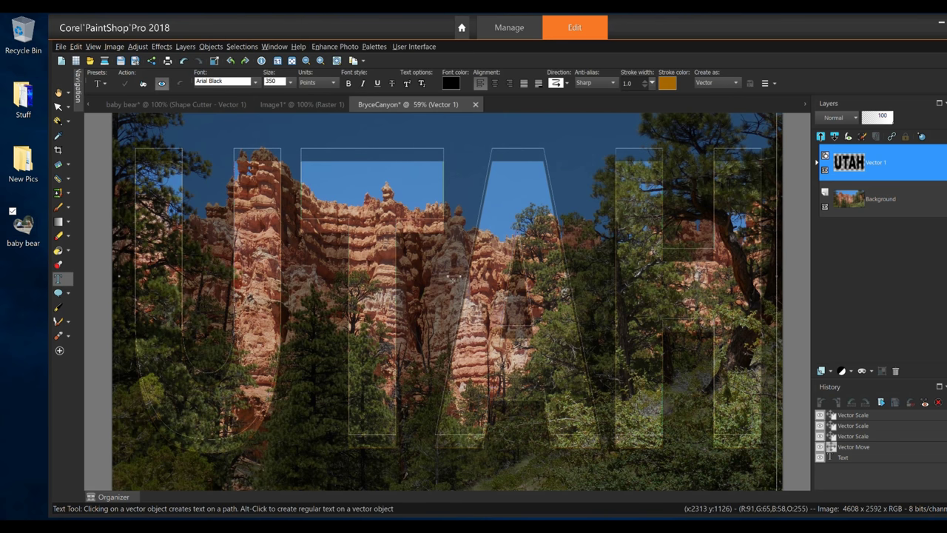
left_click_drag(453, 278, 453, 273)
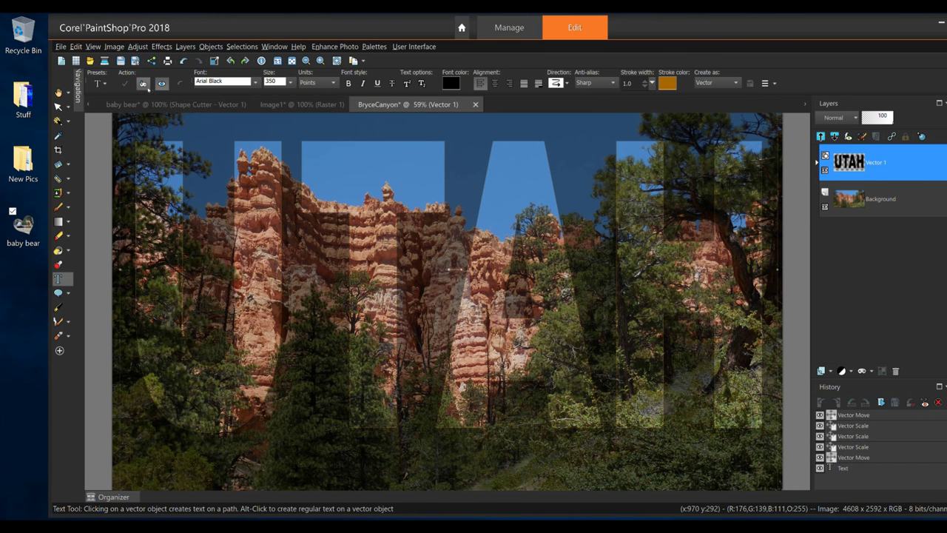
left_click(143, 83)
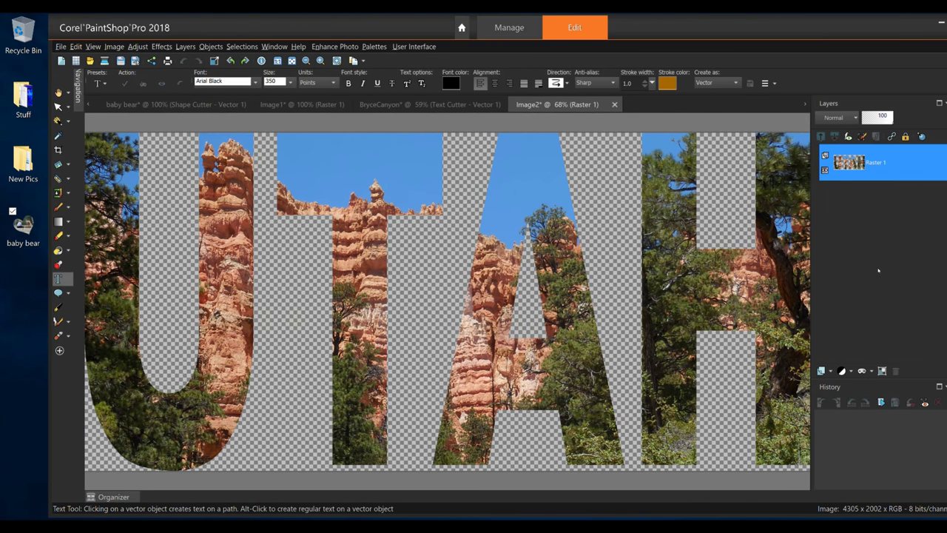
Export the UTAH cutout as UTAH.png via PNG Optimizer and open it in Chrome.
left_click(60, 47)
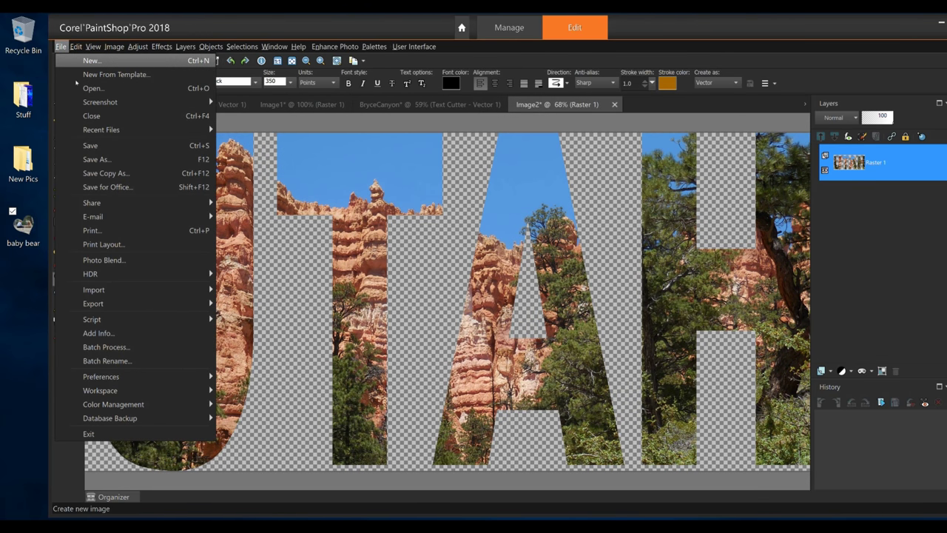
mouse_move(148, 303)
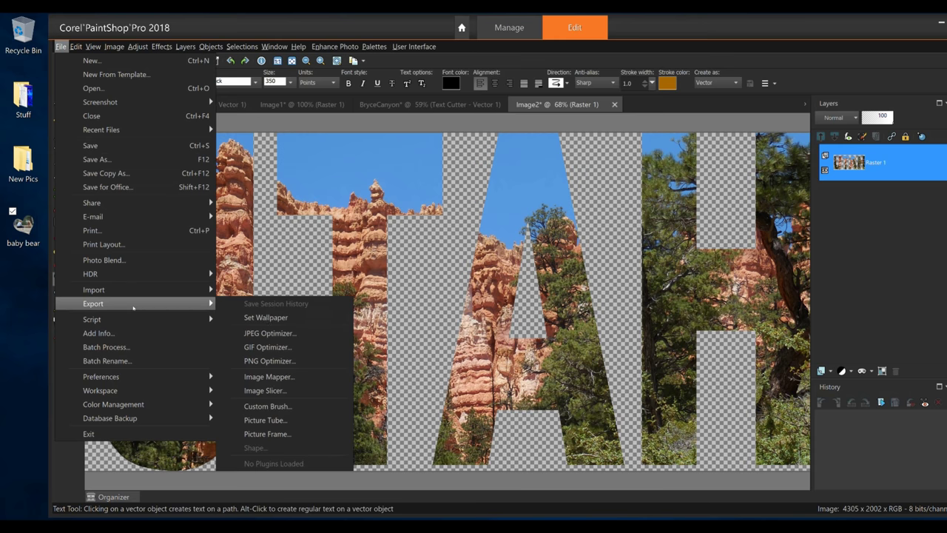
left_click(281, 361)
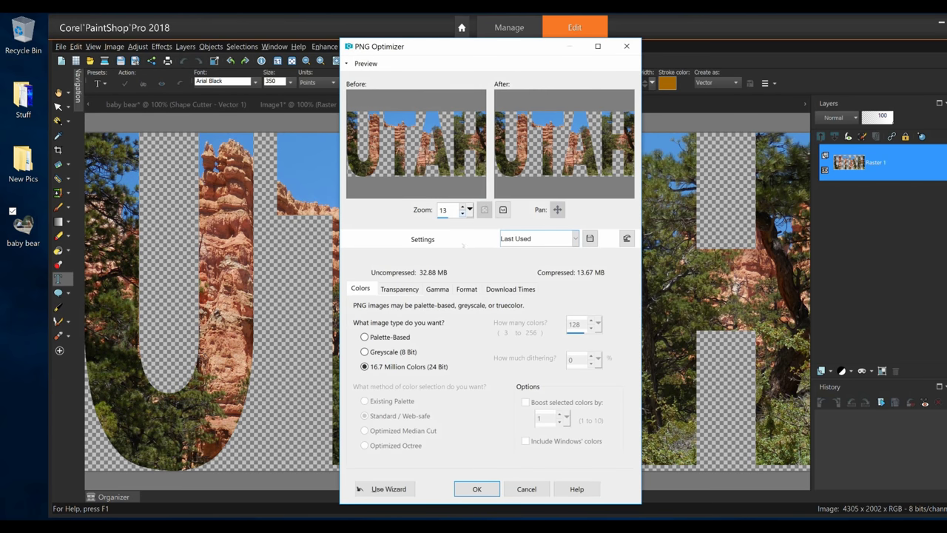
key("Return")
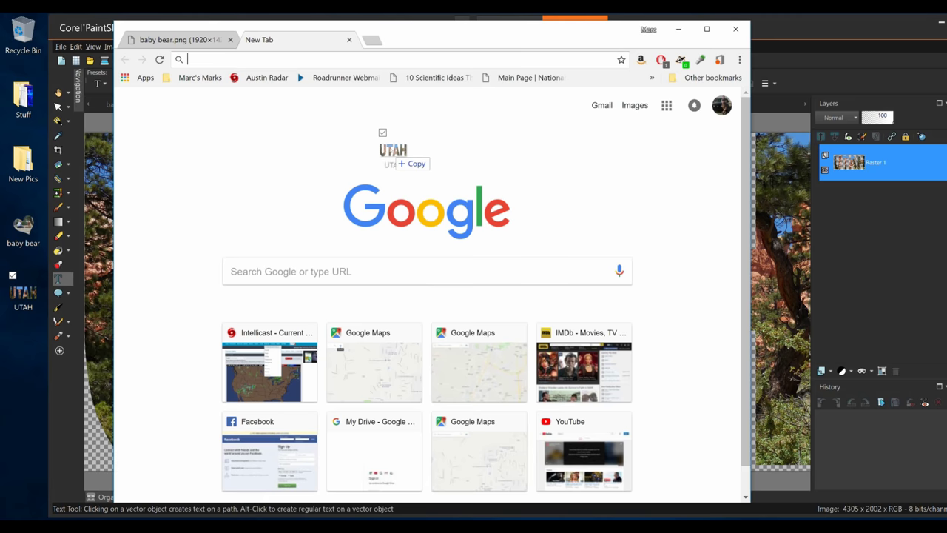
left_click_drag(400, 154, 409, 158)
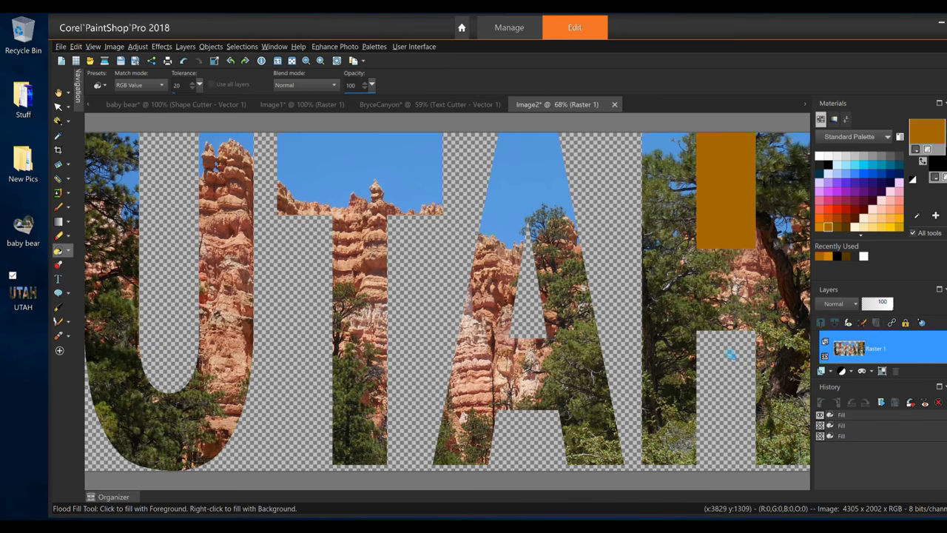
Fill the transparent areas brown: the bottom strip, inside the A and U, and the lower-left corner.
left_click(628, 266)
left_click(730, 354)
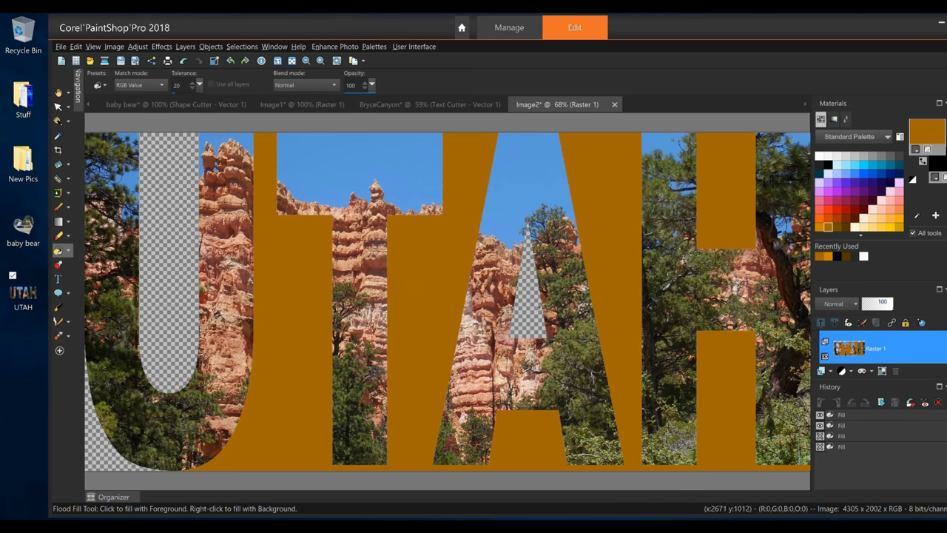
left_click(528, 311)
left_click(175, 269)
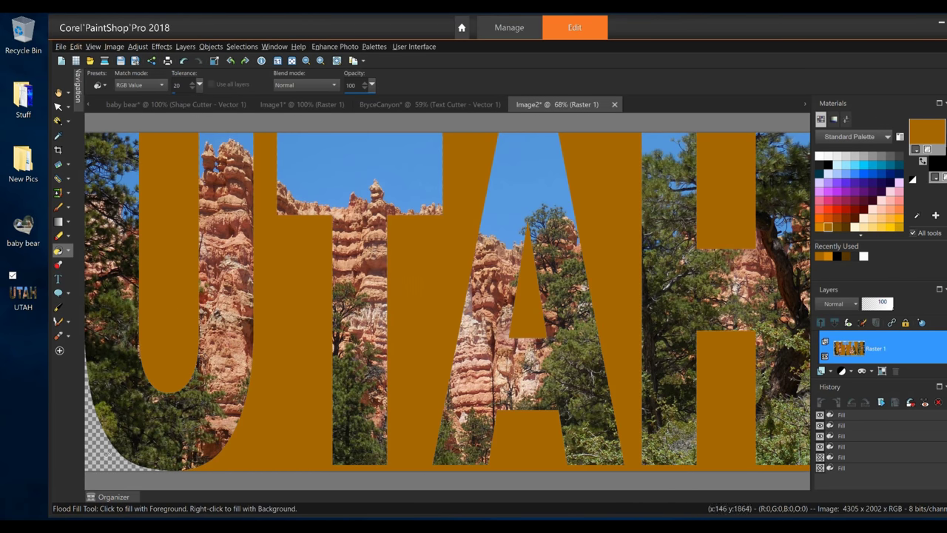
left_click(105, 456)
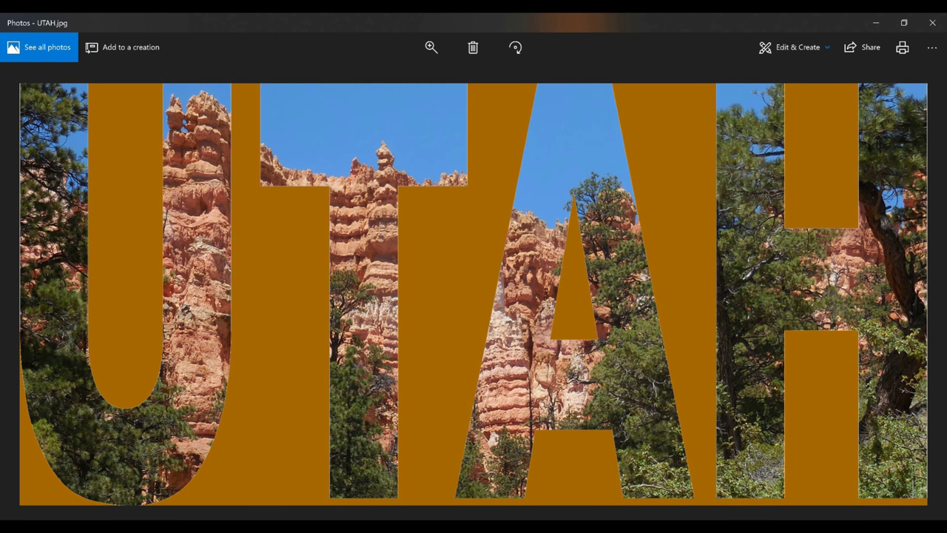
Bring the brown-filled UTAH image in PaintShop Pro back to the front and zoom out.
mouse_move(474, 526)
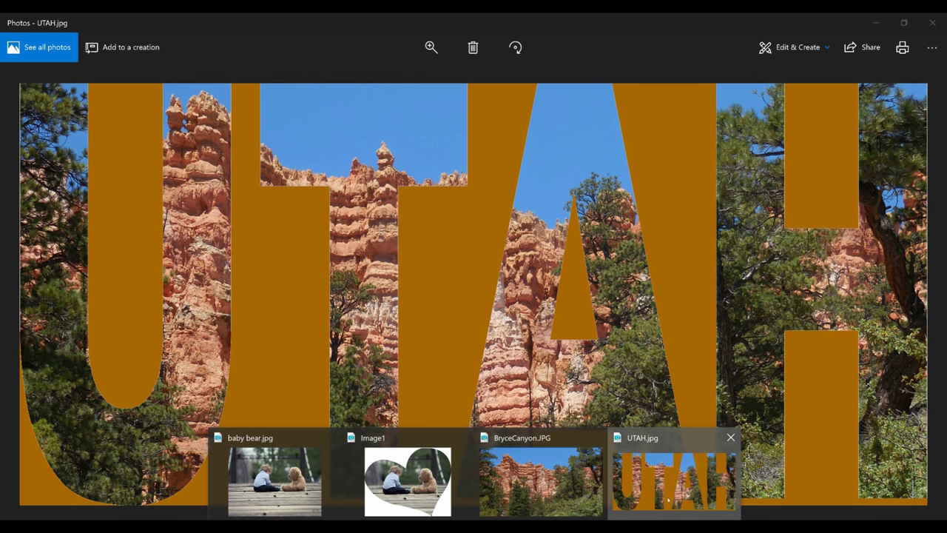
left_click(668, 502)
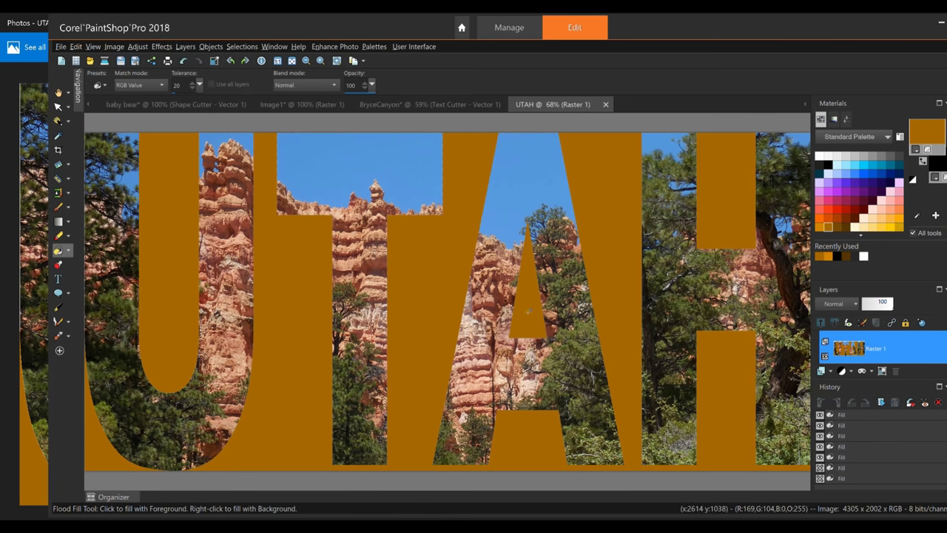
scroll(528, 310, "down", 2)
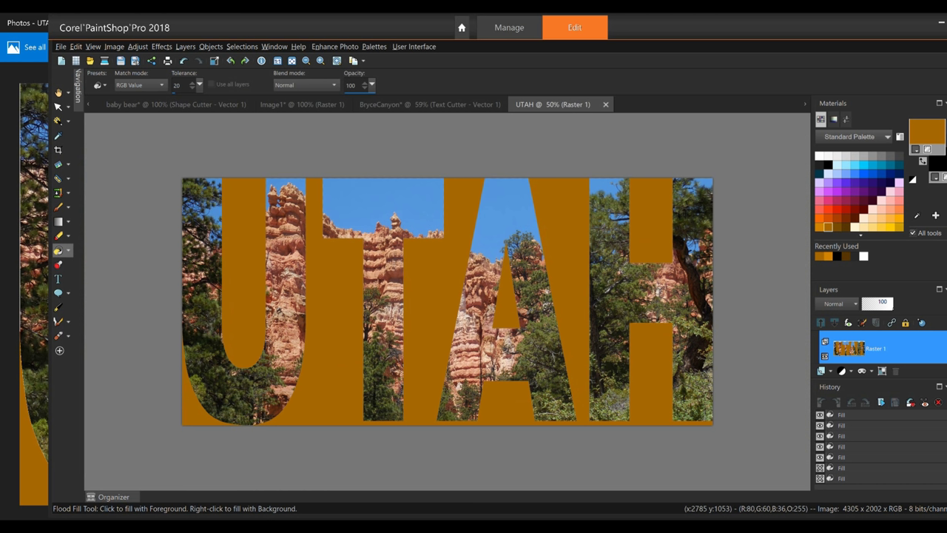